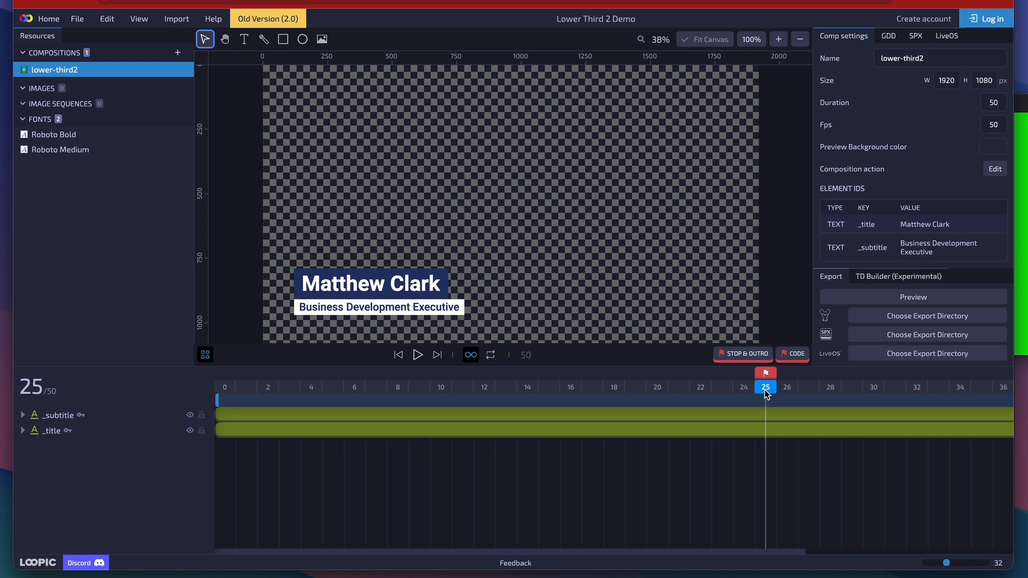
Examine the lower-third2 composition's _title and _subtitle layers and scrub its timeline to frame 25
{"action": "mouse_move", "coordinate": [764, 394]}
{"action": "left_mouse_down"}
{"action": "mouse_move", "coordinate": [244, 387]}
{"action": "mouse_move", "coordinate": [774, 385]}
{"action": "mouse_move", "coordinate": [390, 436]}
{"action": "mouse_move", "coordinate": [759, 395]}
{"action": "left_mouse_up"}
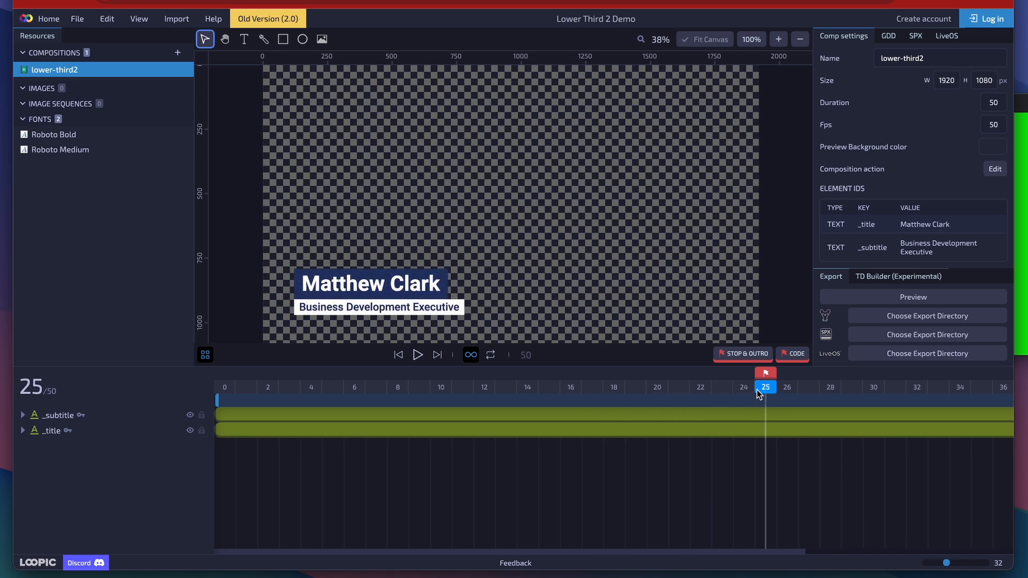
{"action": "left_click", "coordinate": [23, 430]}
{"action": "left_click", "coordinate": [23, 415]}
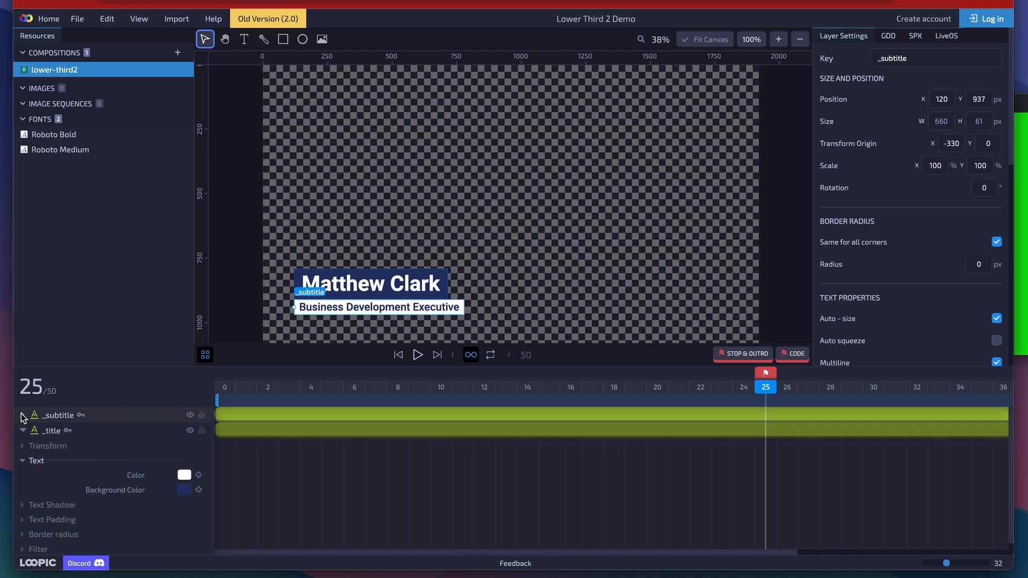
{"action": "left_click", "coordinate": [22, 416]}
{"action": "left_click", "coordinate": [30, 426]}
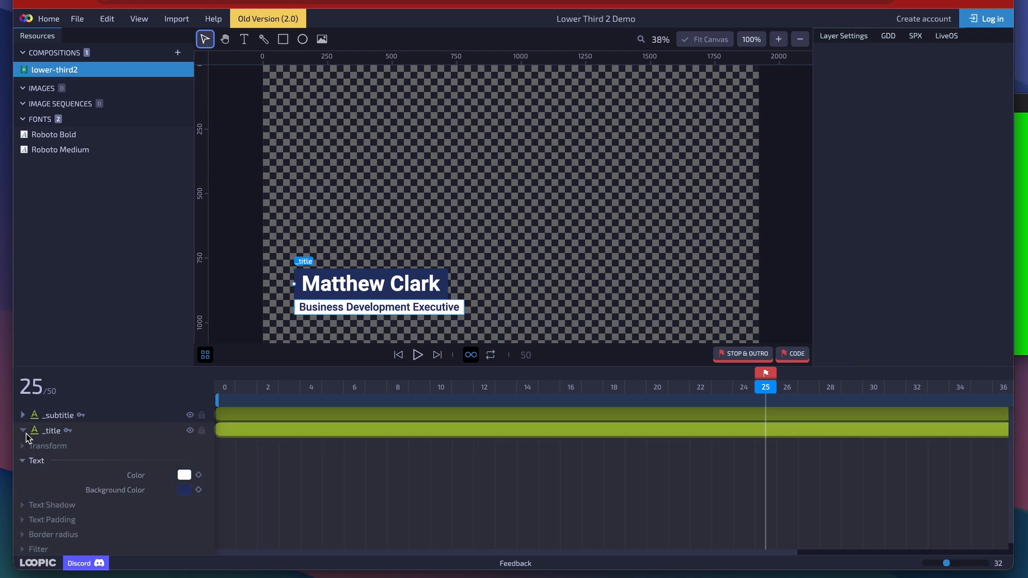
{"action": "left_click", "coordinate": [23, 427]}
{"action": "mouse_move", "coordinate": [400, 292]}
{"action": "left_mouse_down"}
{"action": "mouse_move", "coordinate": [517, 202]}
{"action": "mouse_move", "coordinate": [503, 258]}
{"action": "mouse_move", "coordinate": [402, 286]}
{"action": "left_mouse_up"}
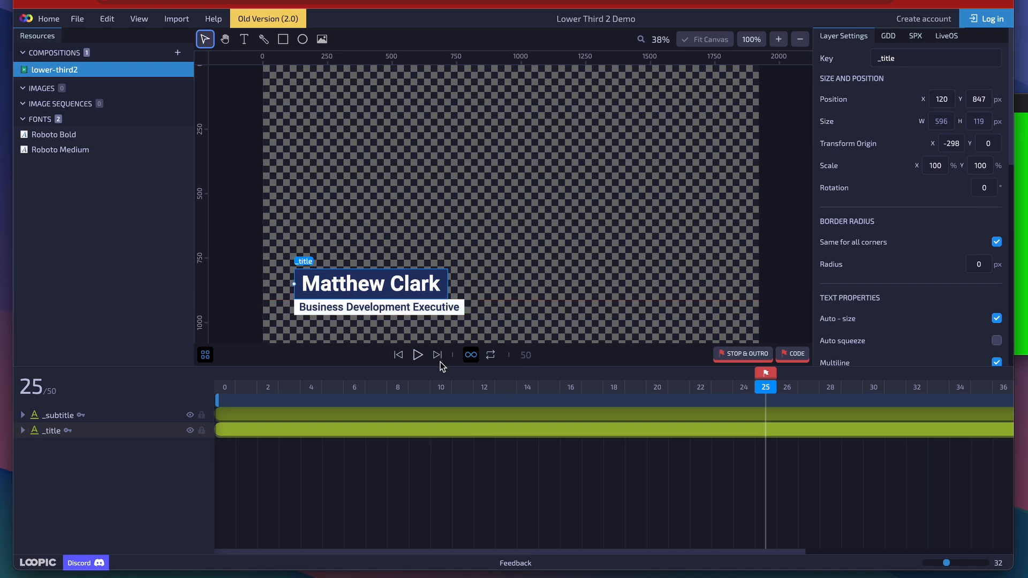
{"action": "left_click_drag", "start_coordinate": [436, 388], "coordinate": [763, 404]}
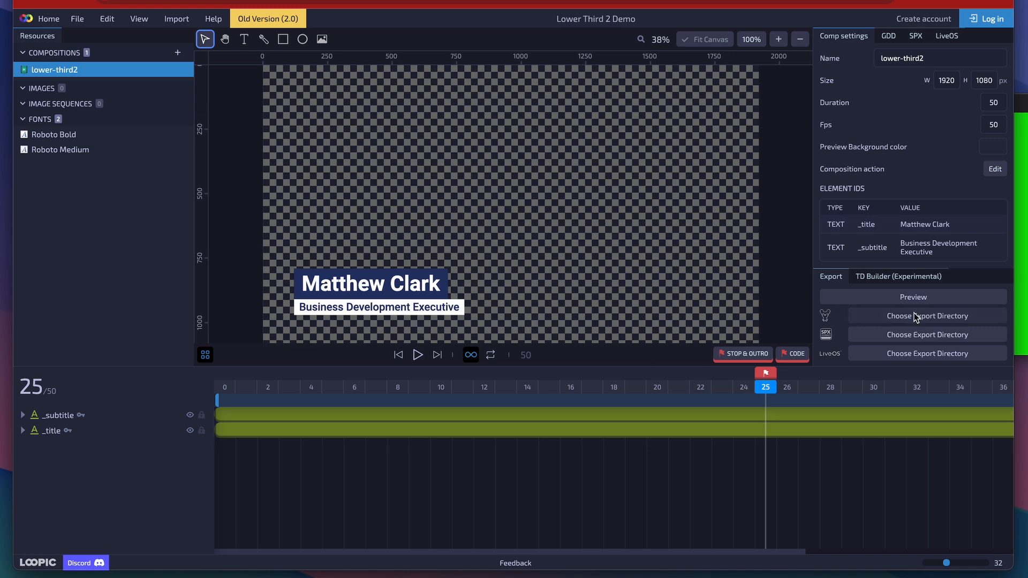
Start choosing the first export target's directory for the template, and open the login form to enter the account e-mail
{"action": "left_click", "coordinate": [883, 319]}
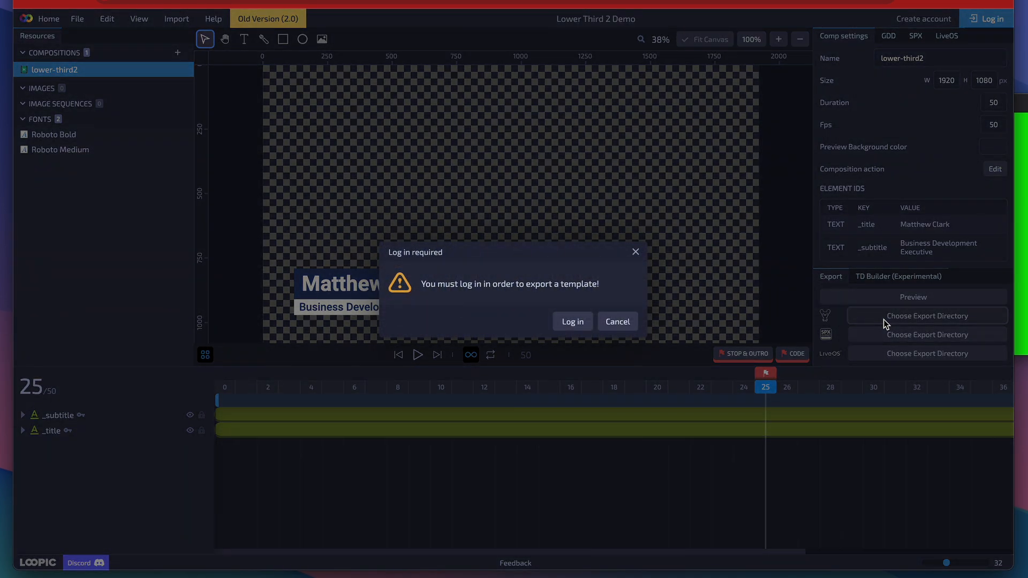
{"action": "left_click", "coordinate": [575, 322]}
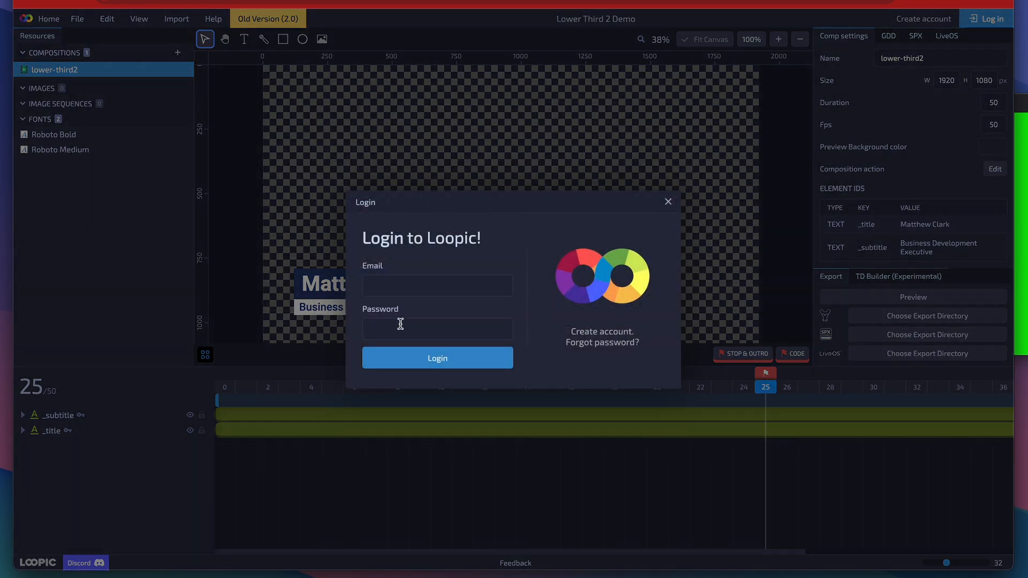
{"action": "left_click", "coordinate": [442, 286]}
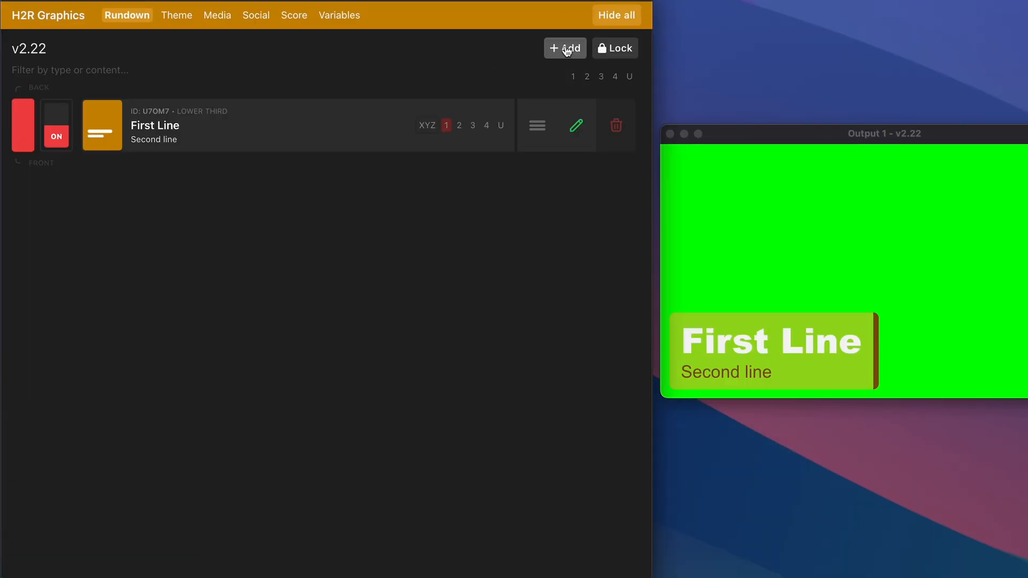
In H2R Graphics, add a Custom HTML graphic to the rundown and open its how-it-works documentation
{"action": "left_click", "coordinate": [567, 51]}
{"action": "type", "text": "custom"}
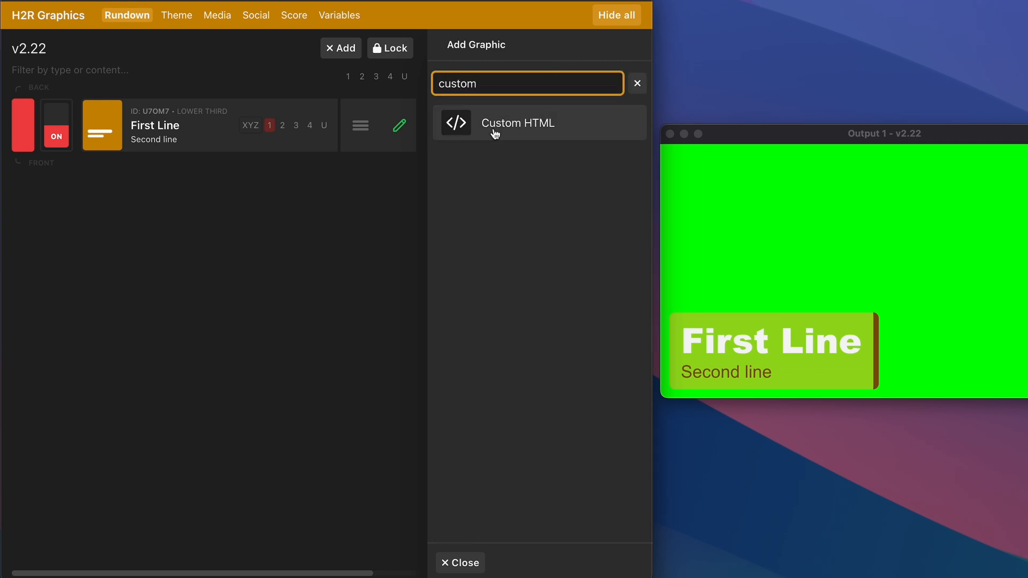
{"action": "left_click", "coordinate": [520, 133]}
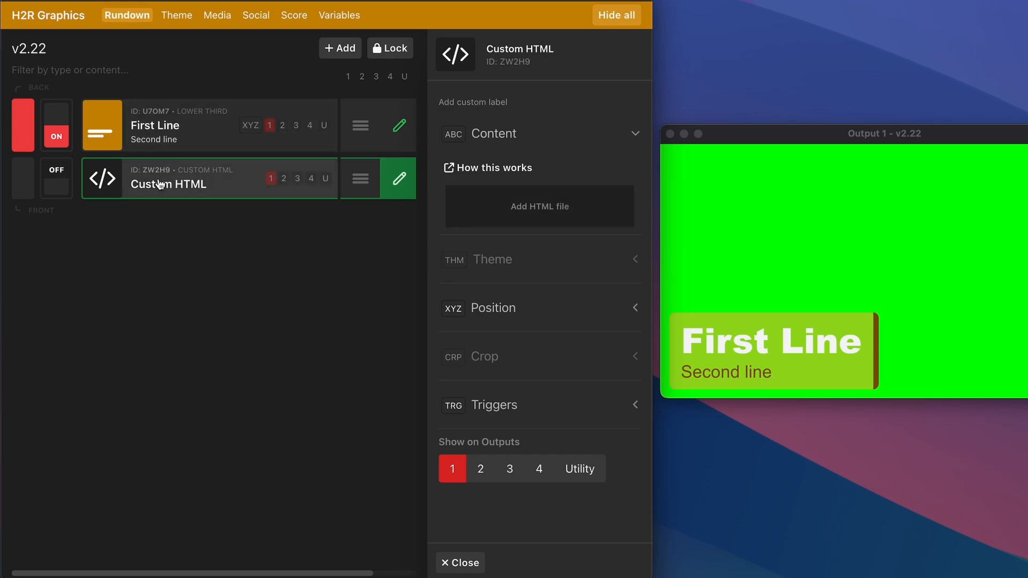
{"action": "left_click", "coordinate": [487, 170]}
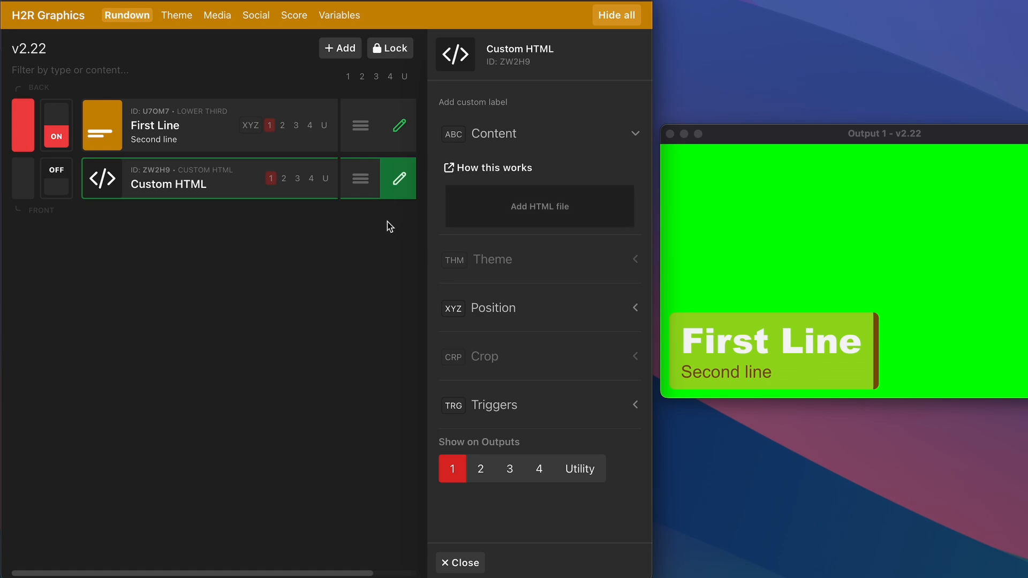
Load lower-third-4.html from the loopic folder as the Custom HTML graphic's HTML file
{"action": "left_click", "coordinate": [518, 218]}
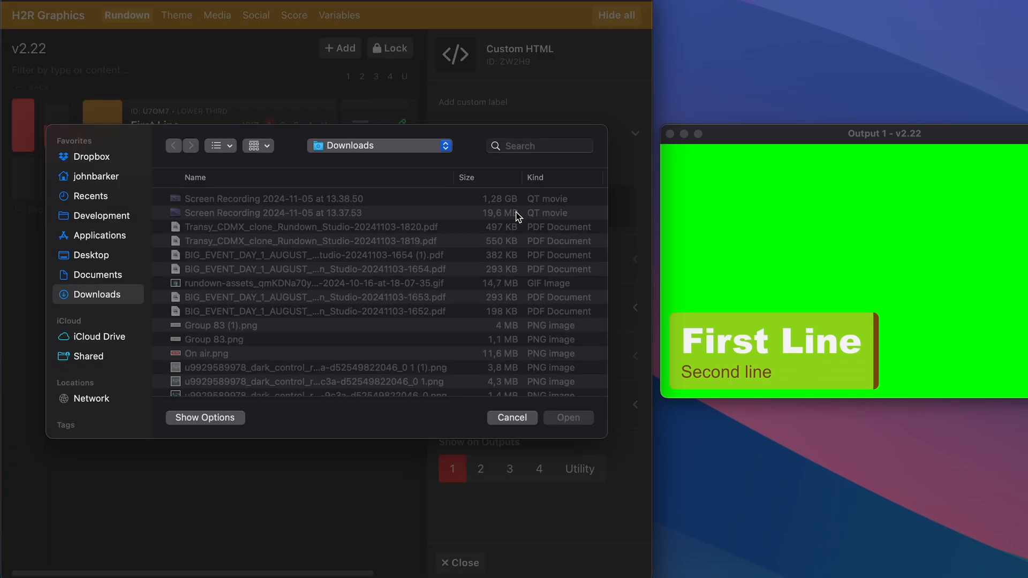
{"action": "left_click", "coordinate": [392, 145]}
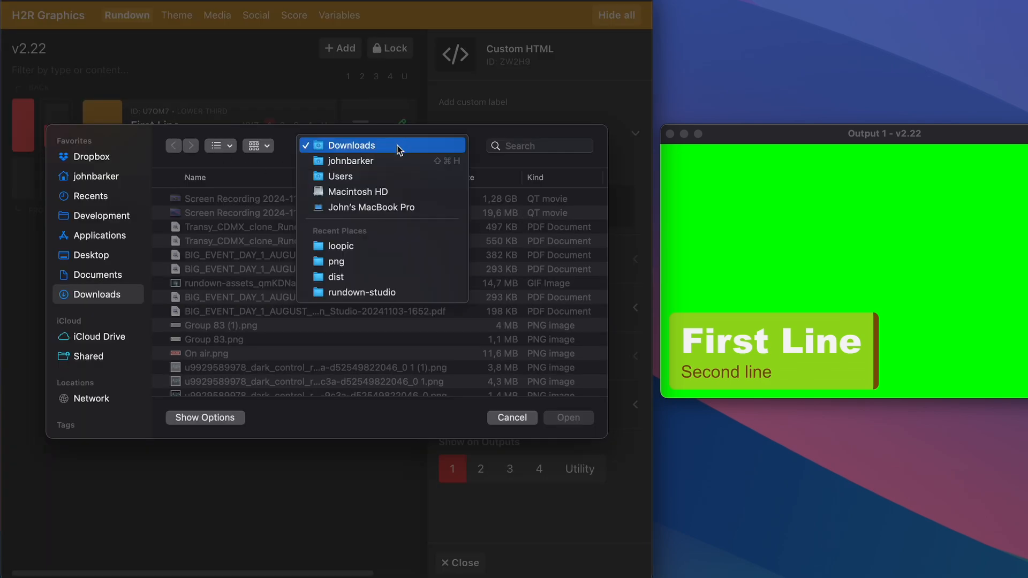
{"action": "left_click", "coordinate": [367, 251]}
{"action": "scroll", "coordinate": [273, 278], "scroll_direction": "up", "scroll_amount": 5}
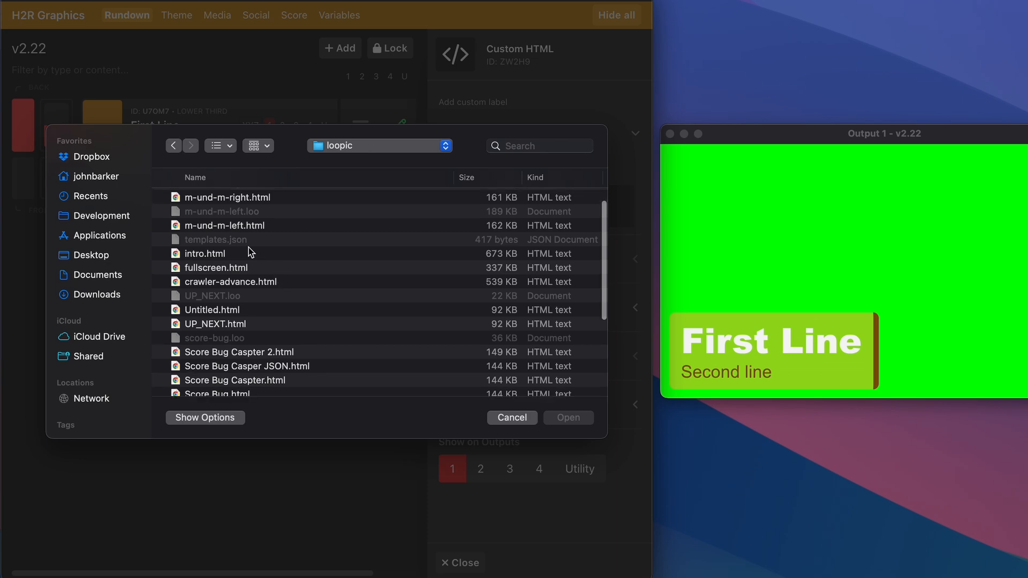
{"action": "scroll", "coordinate": [205, 259], "scroll_direction": "down", "scroll_amount": 10}
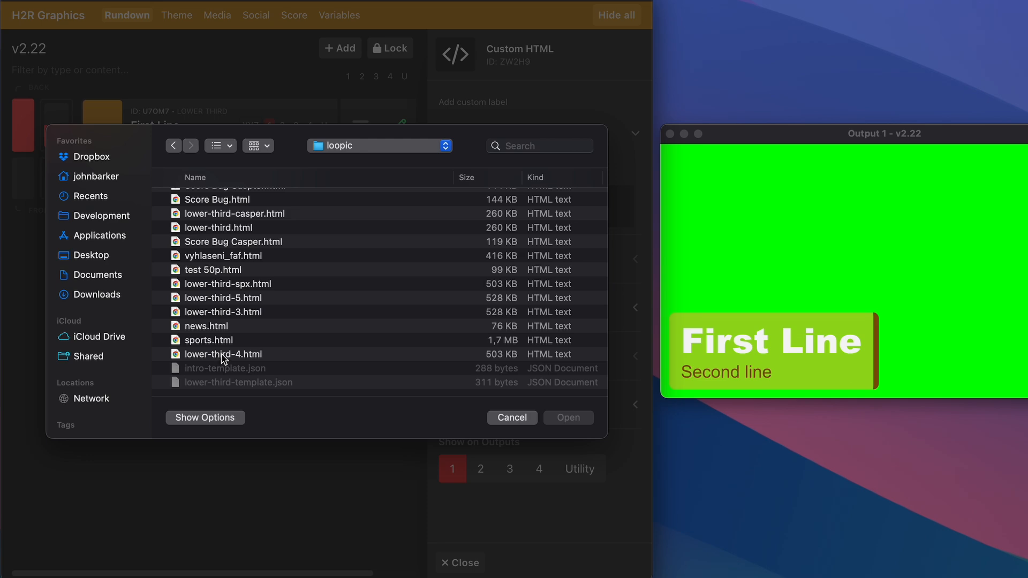
{"action": "scroll", "coordinate": [544, 181], "scroll_direction": "right", "scroll_amount": 5}
{"action": "left_click", "coordinate": [538, 178]}
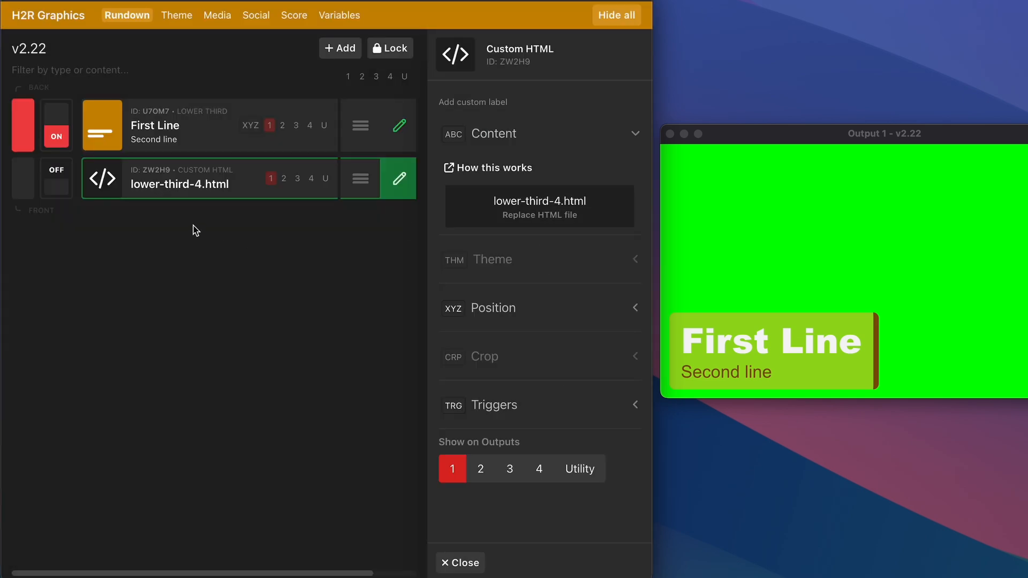
Test the lower-third-4.html graphic by toggling it on and off on the output, and hide the First Line lower third
{"action": "left_click", "coordinate": [184, 194]}
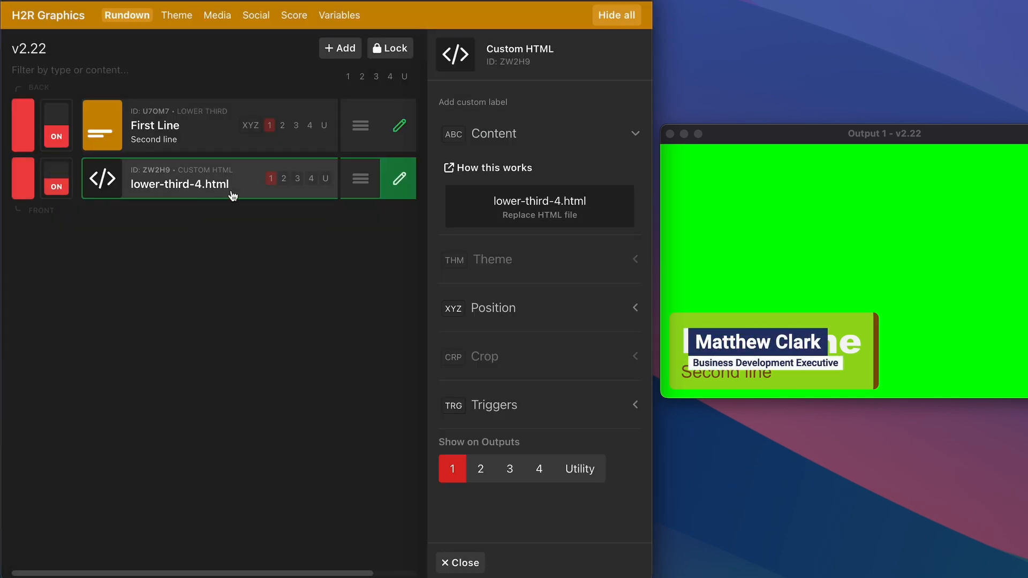
{"action": "left_click", "coordinate": [213, 133]}
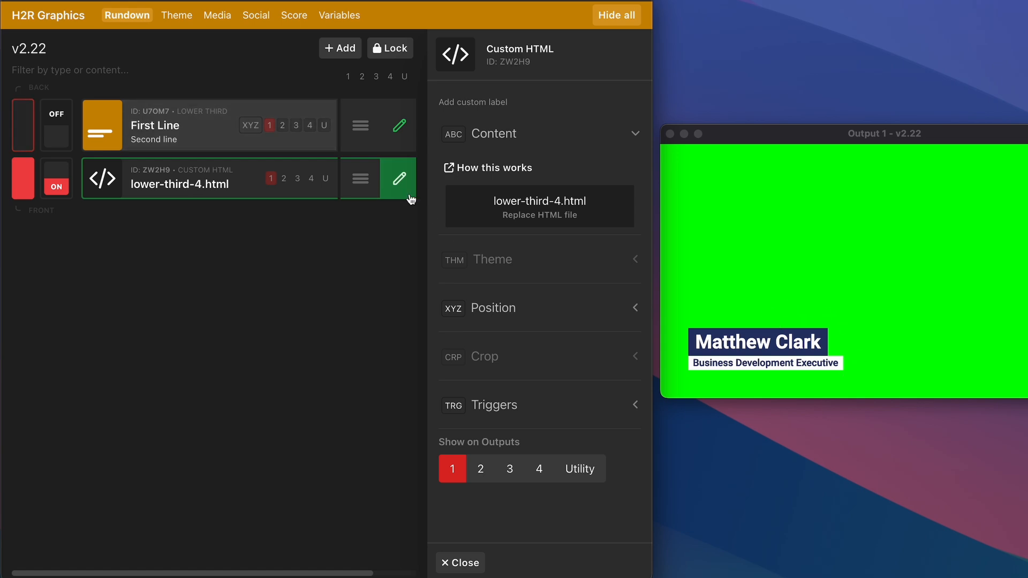
{"action": "left_click", "coordinate": [231, 186]}
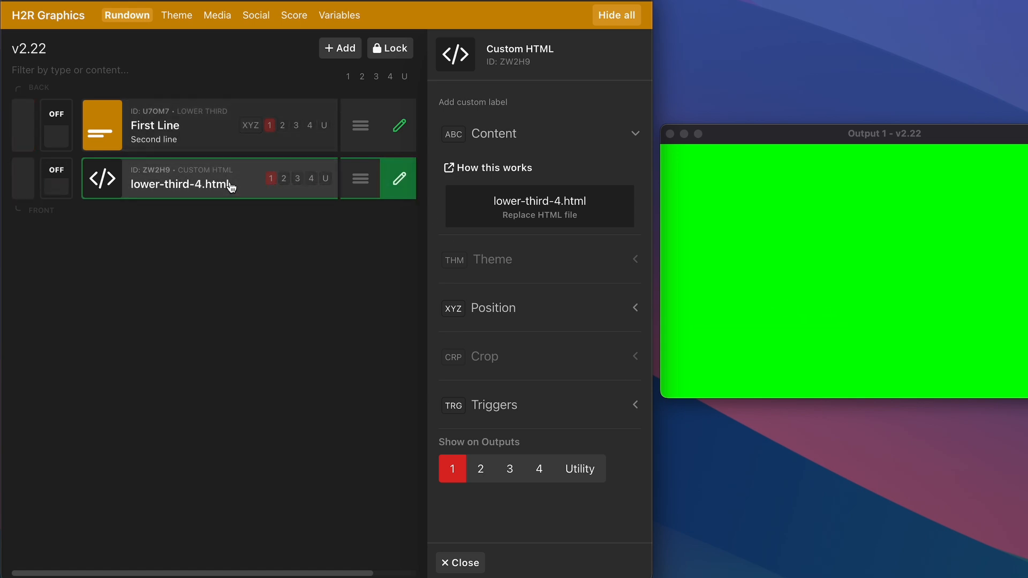
{"action": "left_click", "coordinate": [232, 185]}
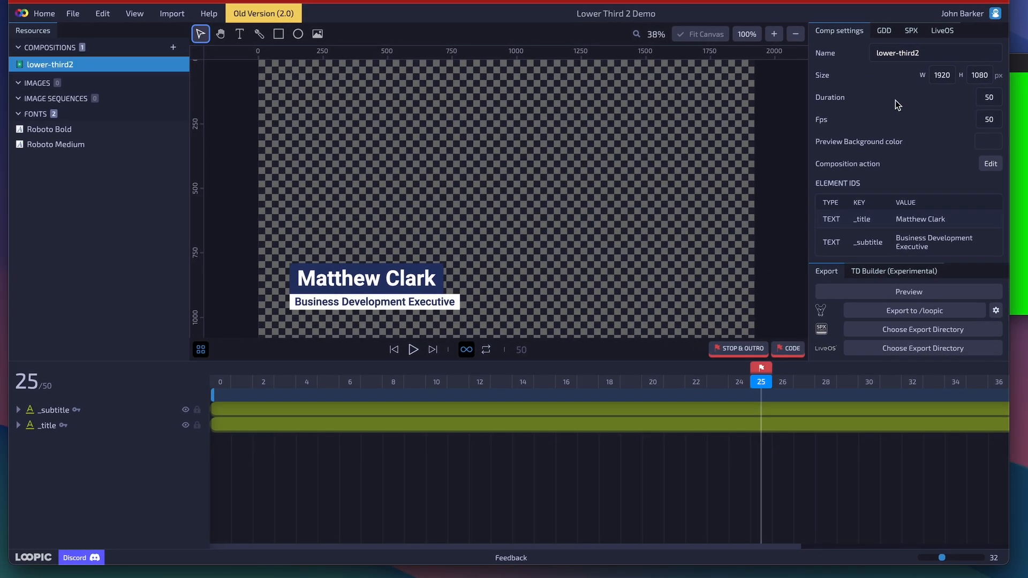
In Loopic, inspect the key names of the _title and _subtitle text layers
{"action": "left_click", "coordinate": [18, 426]}
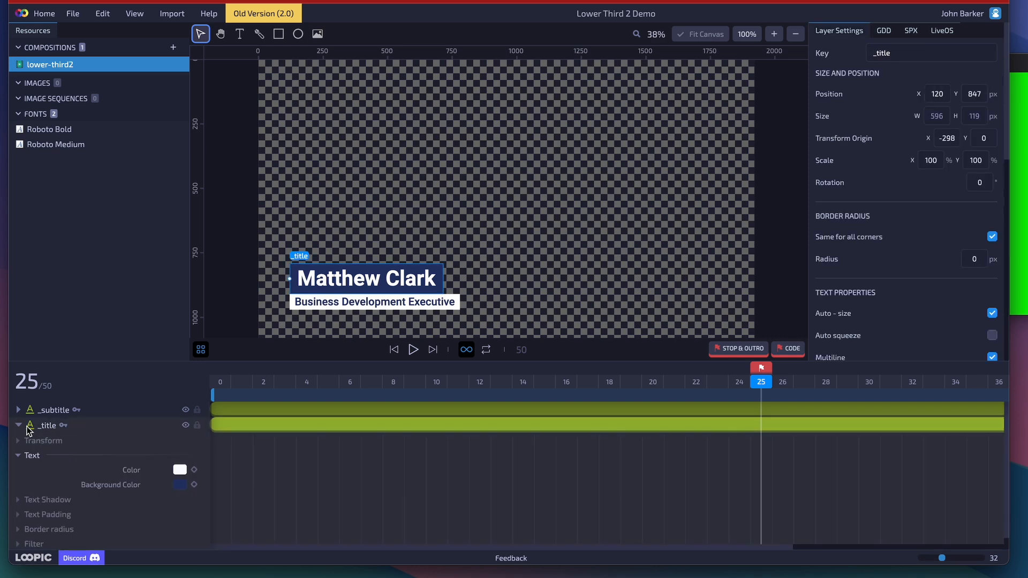
{"action": "left_click", "coordinate": [19, 426]}
{"action": "double_click", "coordinate": [879, 59]}
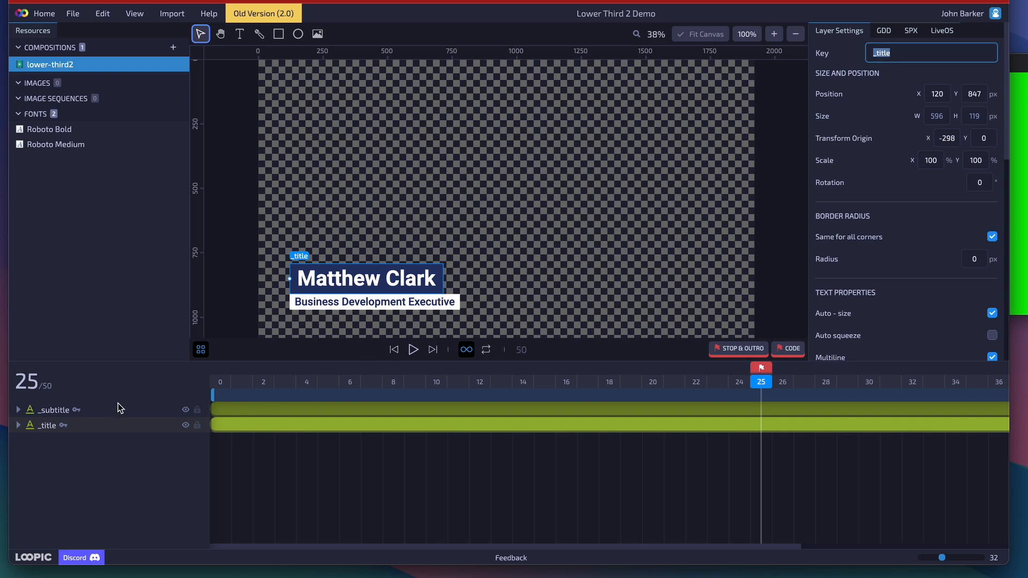
{"action": "left_click", "coordinate": [120, 409]}
{"action": "double_click", "coordinate": [872, 53]}
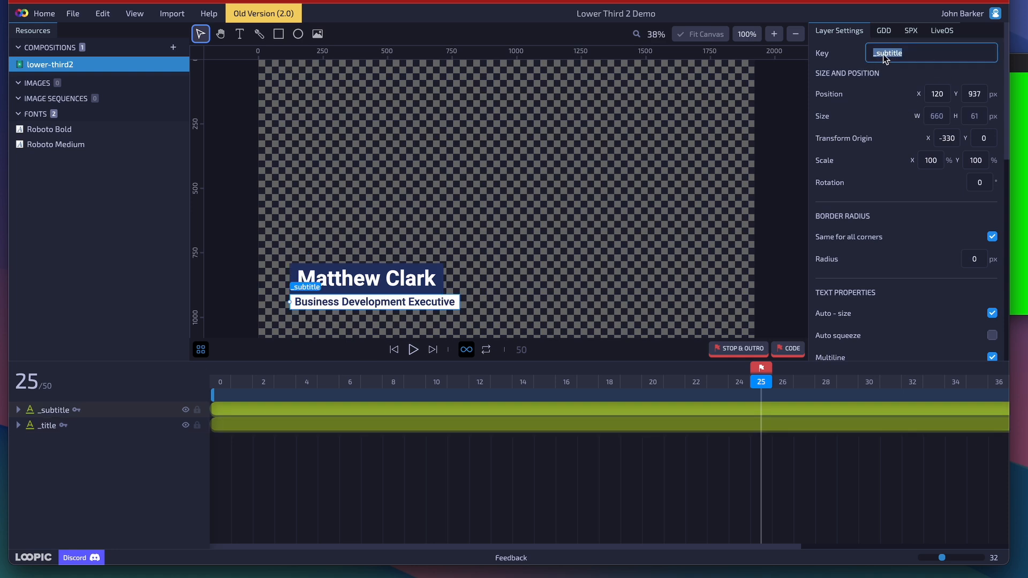
Deselect the layer and export the lower-third2 template to the loopic folder
{"action": "left_click", "coordinate": [781, 173]}
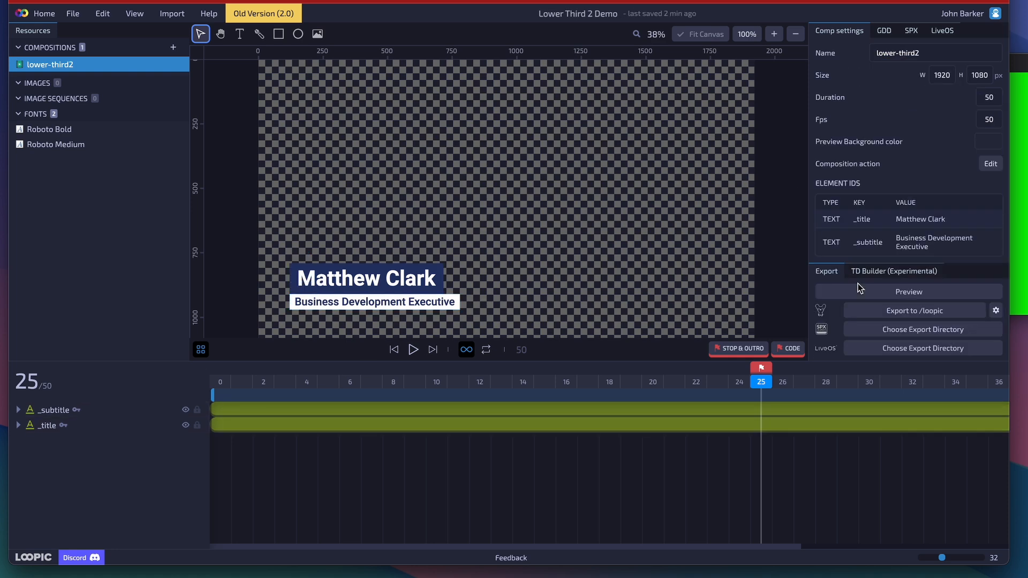
{"action": "left_click", "coordinate": [926, 310]}
Set the Template Definition Builder's target system to GDD and delete the Color 1 and Color 2 fields
{"action": "left_click", "coordinate": [911, 276]}
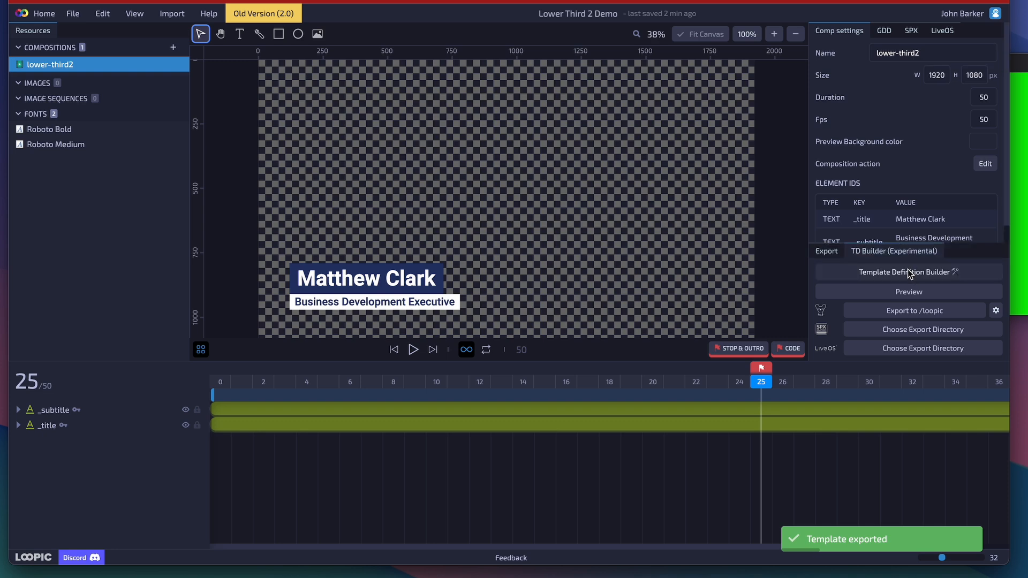
{"action": "left_click", "coordinate": [897, 269]}
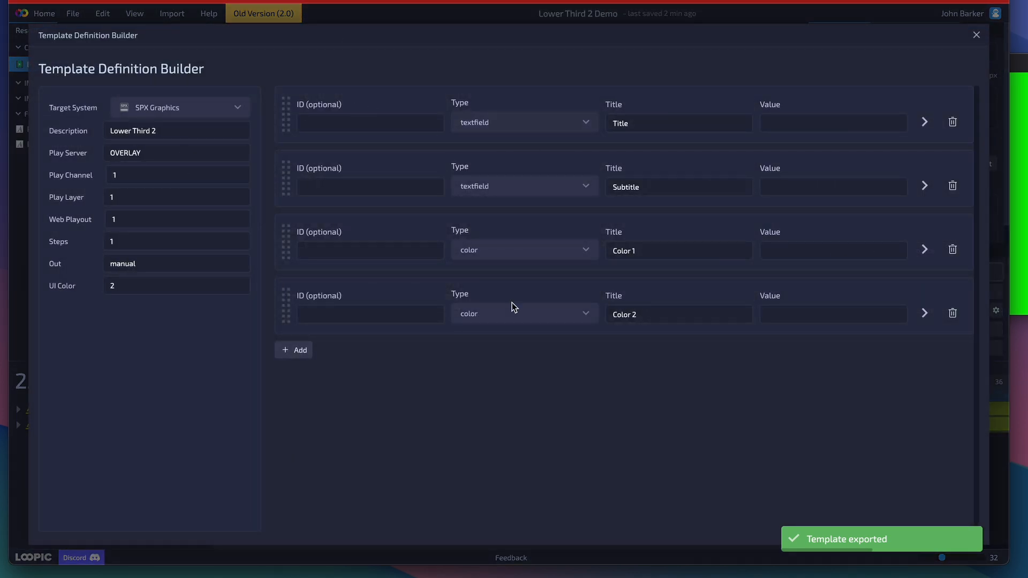
{"action": "left_click", "coordinate": [182, 113]}
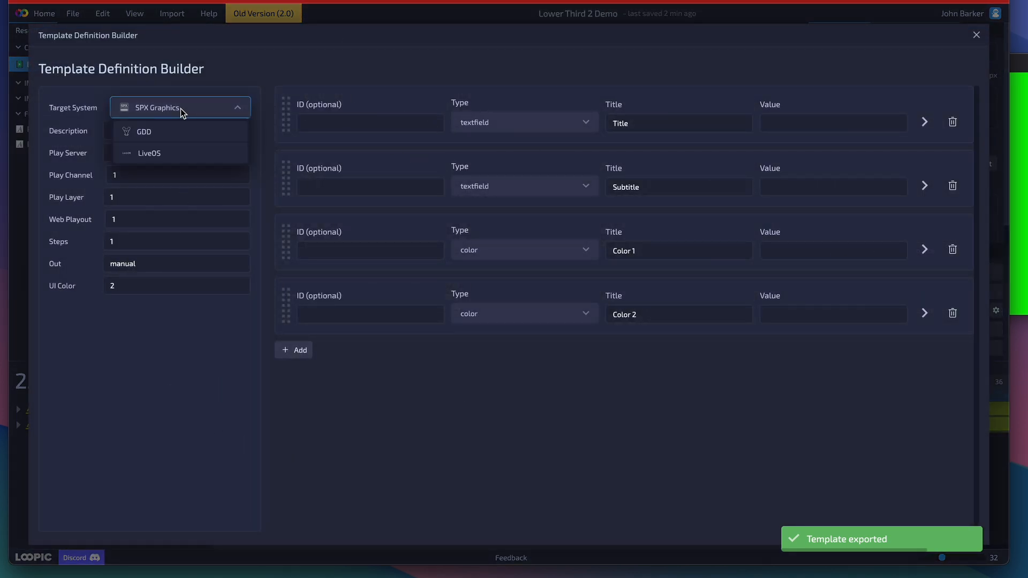
{"action": "left_click", "coordinate": [180, 136]}
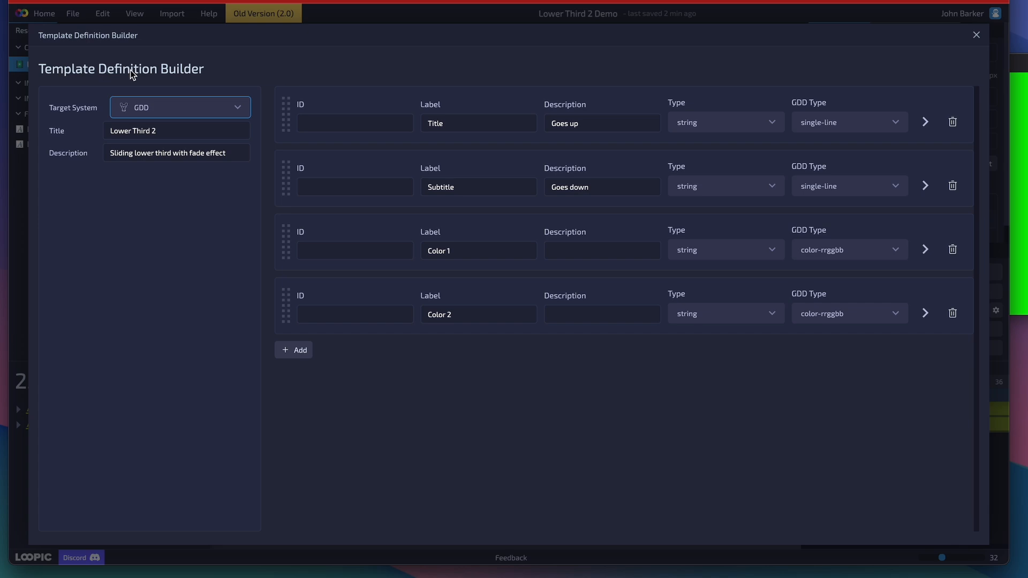
{"action": "left_click", "coordinate": [953, 250]}
{"action": "left_click", "coordinate": [953, 249]}
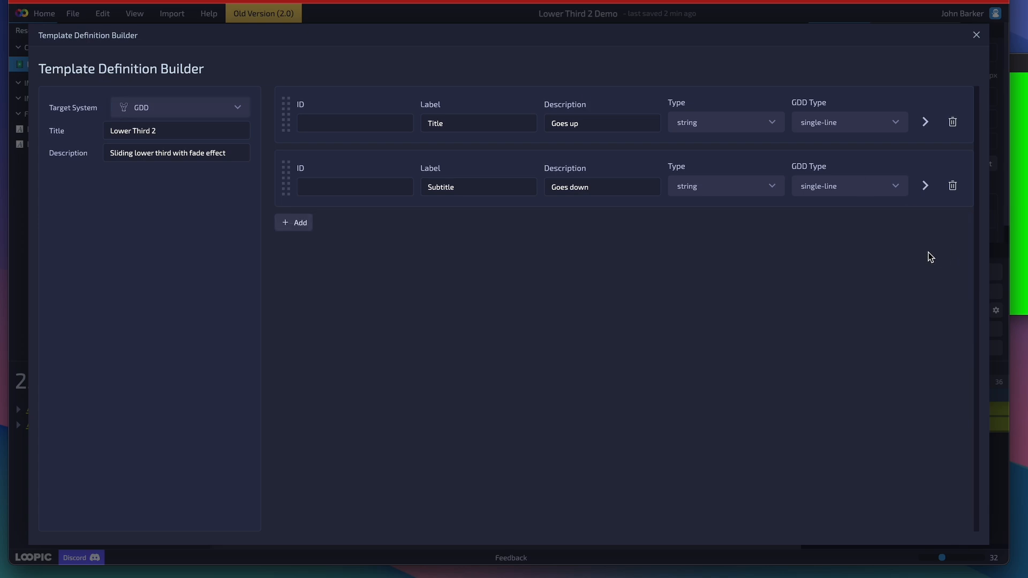
Set the Title field's ID to _title and the Subtitle field's ID to _subtitle, and export the template to the loopic folder
{"action": "left_click", "coordinate": [355, 132]}
{"action": "type", "text": "_title"}
{"action": "key", "text": "super+a"}
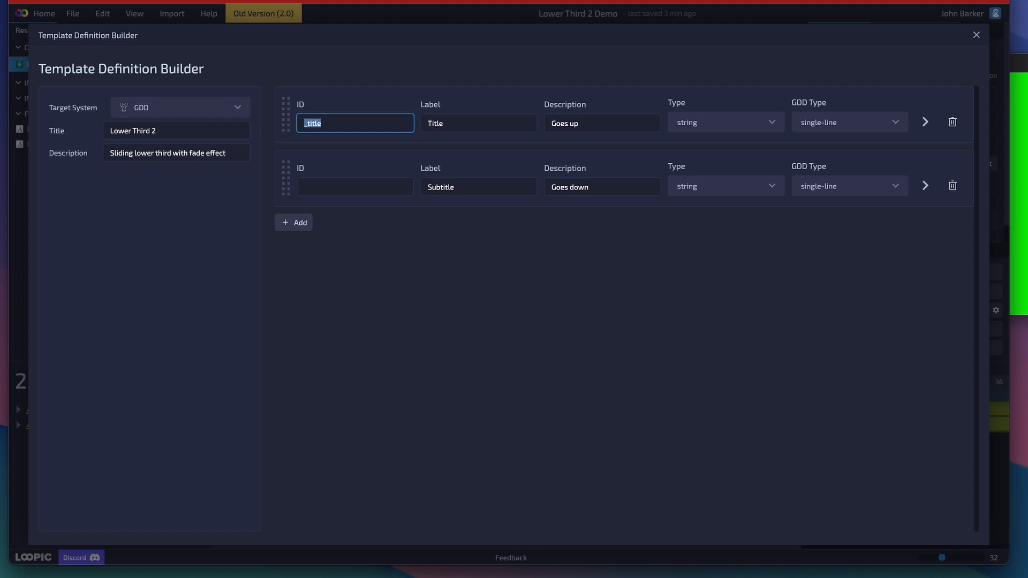
{"action": "left_click", "coordinate": [354, 187]}
{"action": "key", "text": "super+a"}
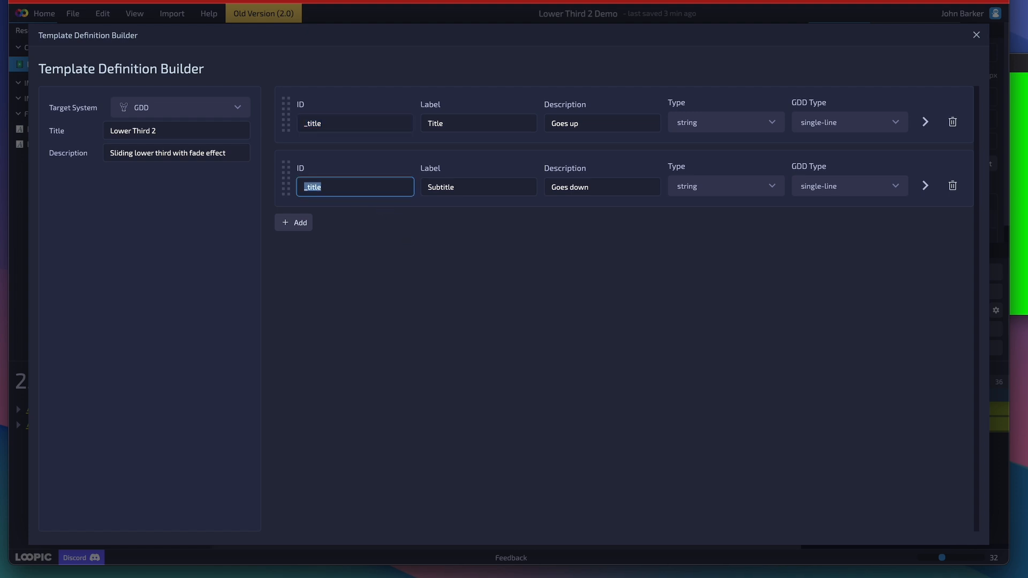
{"action": "type", "text": "_subtitle"}
{"action": "left_click", "coordinate": [976, 34]}
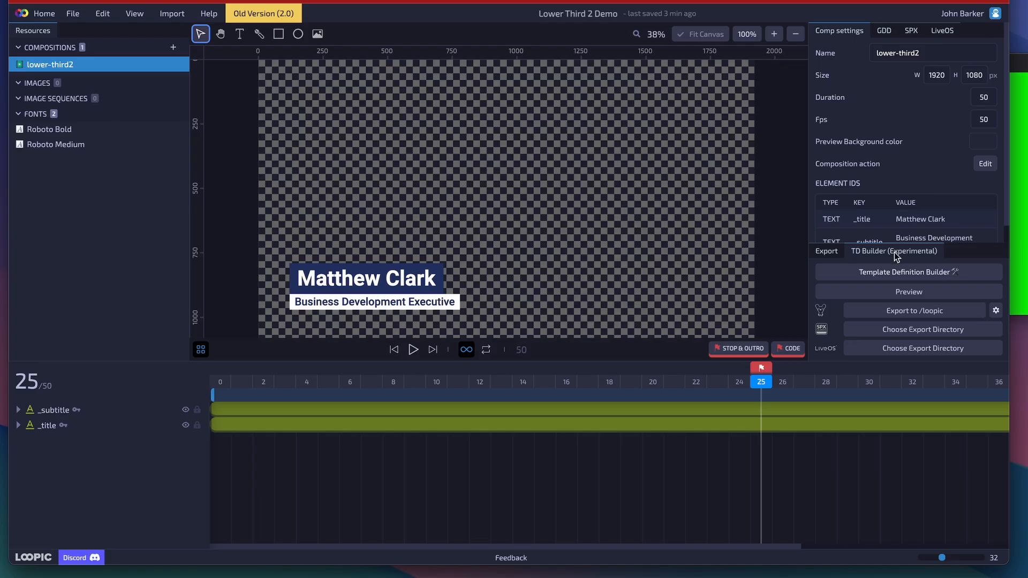
{"action": "left_click", "coordinate": [884, 315]}
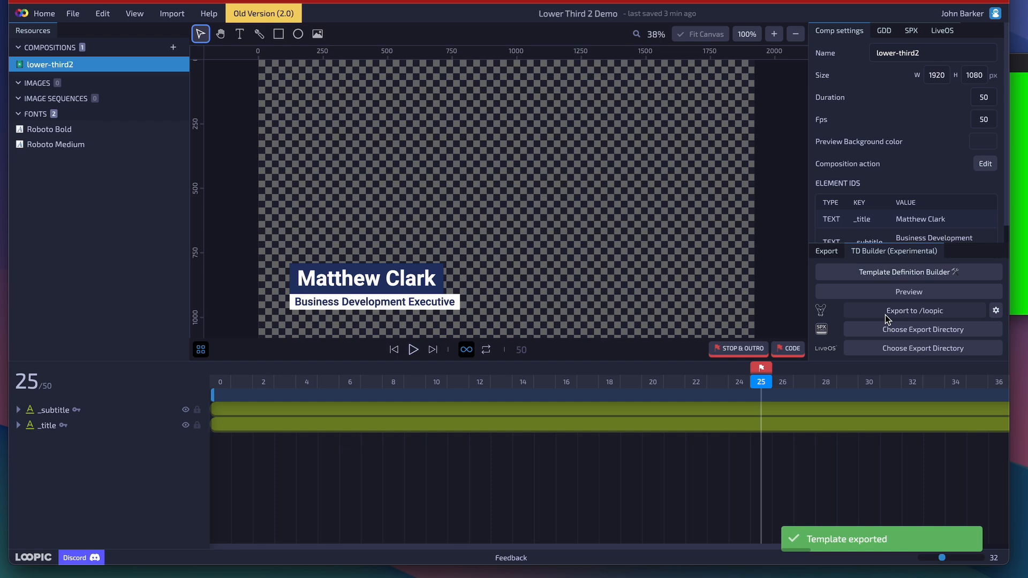
Switch to H2R Graphics and show the Lower Third 2 custom HTML graphic on the output
{"action": "key", "text": "super+Tab"}
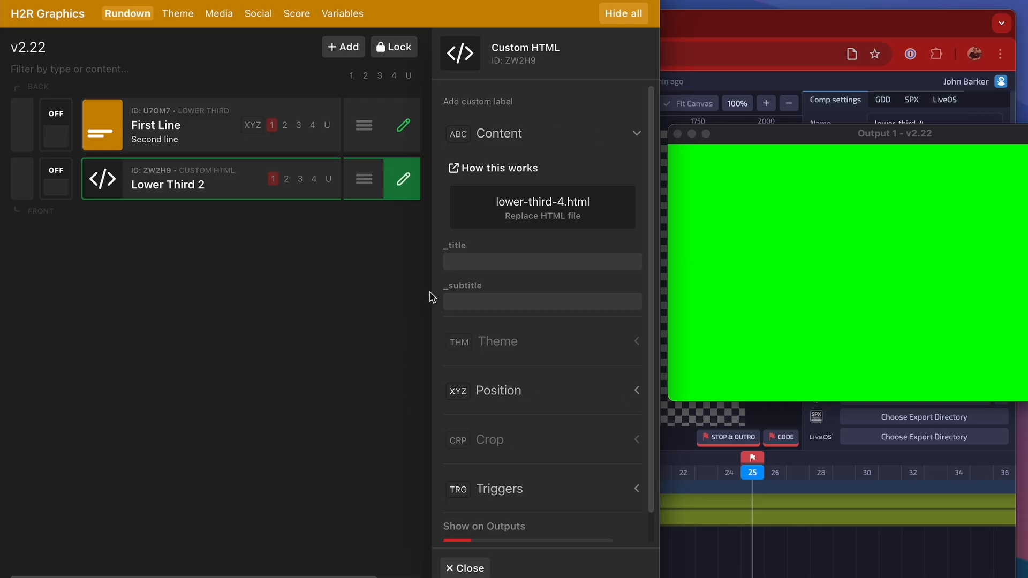
{"action": "left_click", "coordinate": [534, 110]}
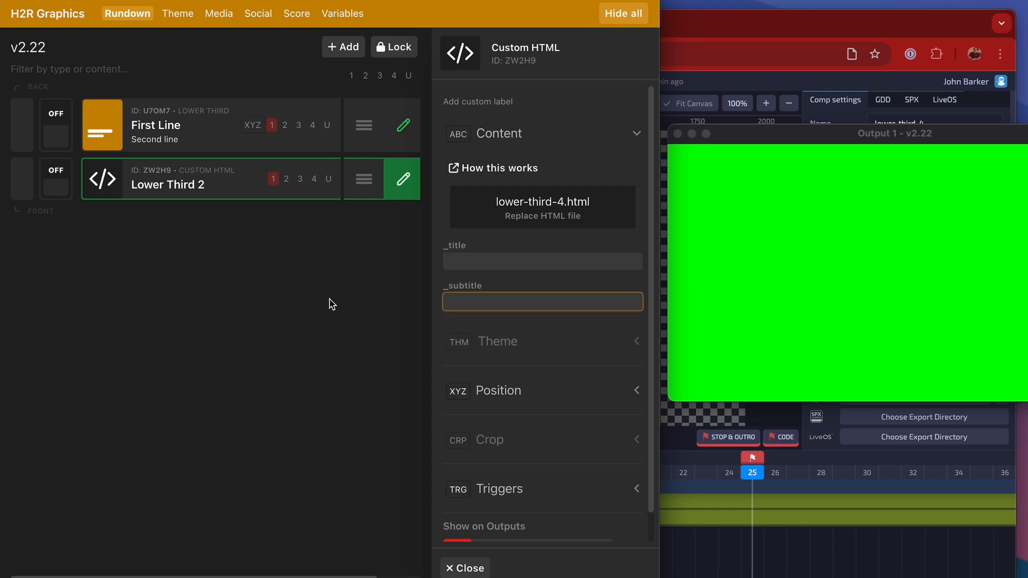
{"action": "left_click", "coordinate": [210, 185]}
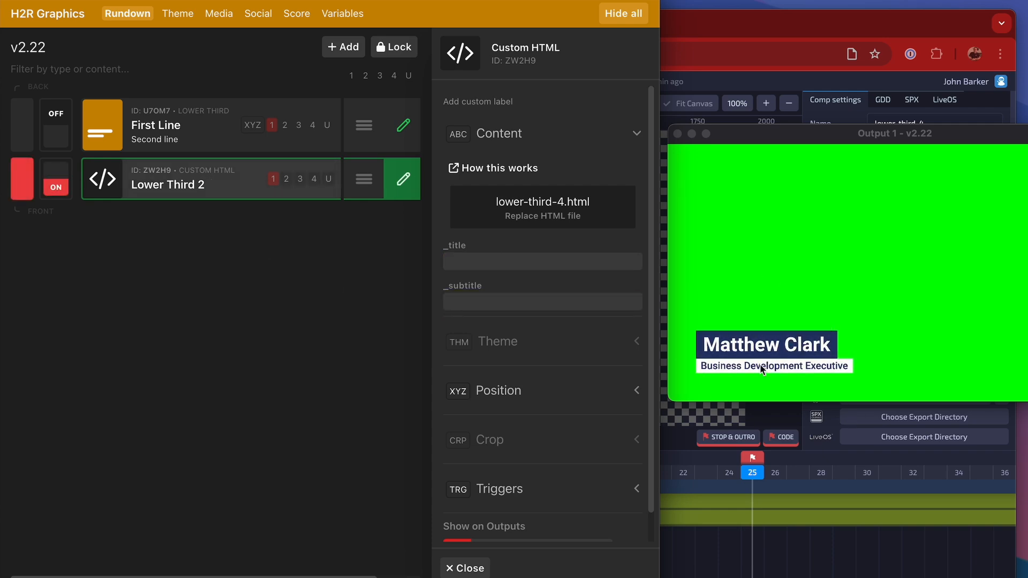
Fill _title with the presenter's full name and _subtitle with "Here to Record", and take the Lower Third 2 graphic off and on air again
{"action": "left_click", "coordinate": [509, 263]}
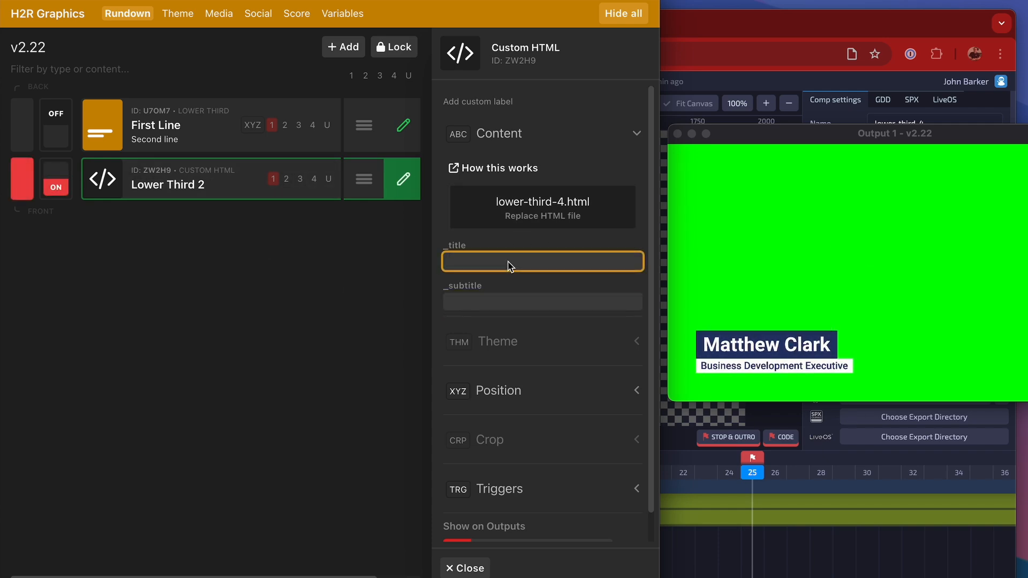
{"action": "type", "text": "John Barker"}
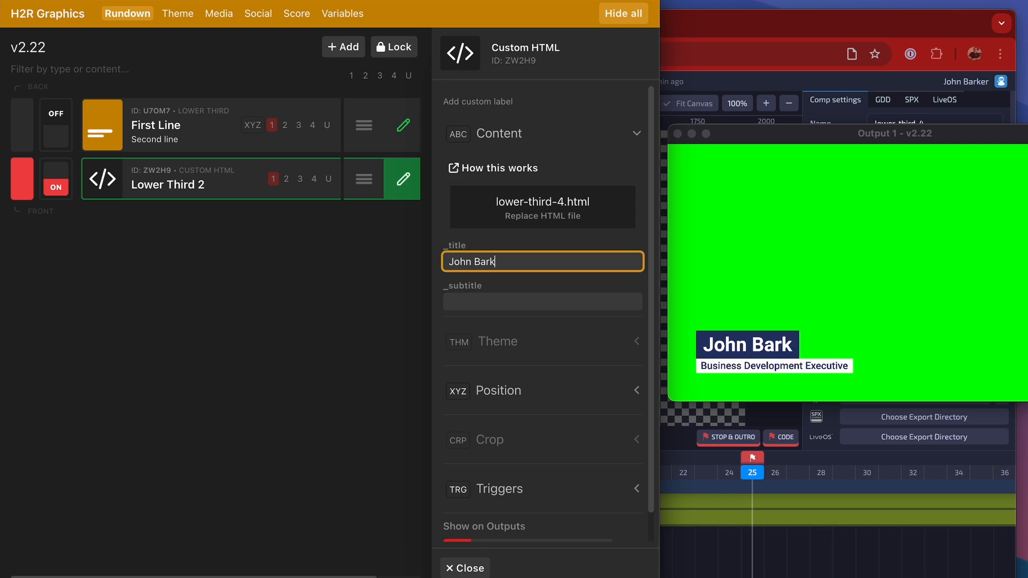
{"action": "key", "text": "Tab"}
{"action": "type", "text": "Here to Record"}
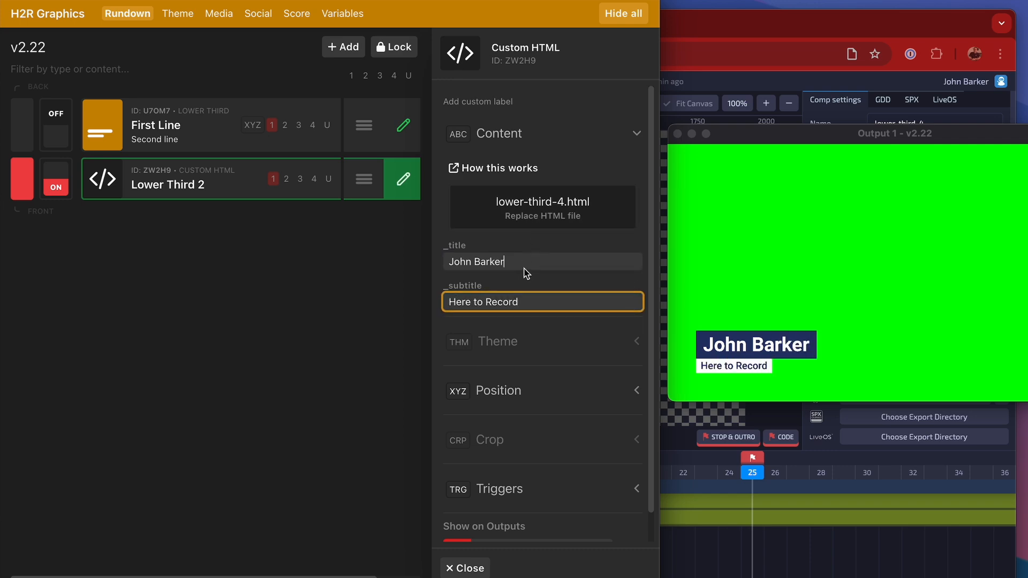
{"action": "left_click_drag", "start_coordinate": [523, 265], "coordinate": [430, 263]}
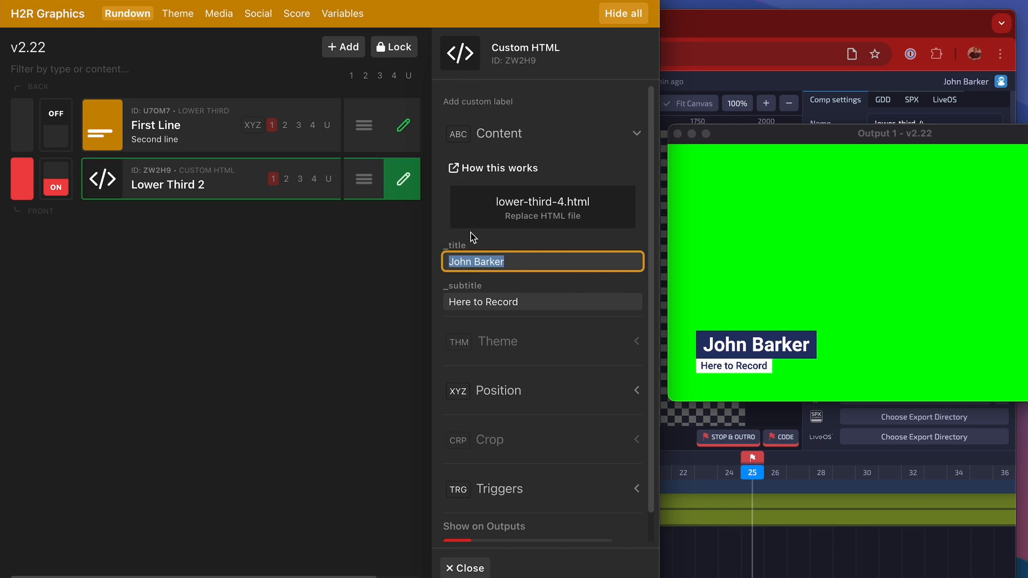
{"action": "left_click", "coordinate": [255, 308]}
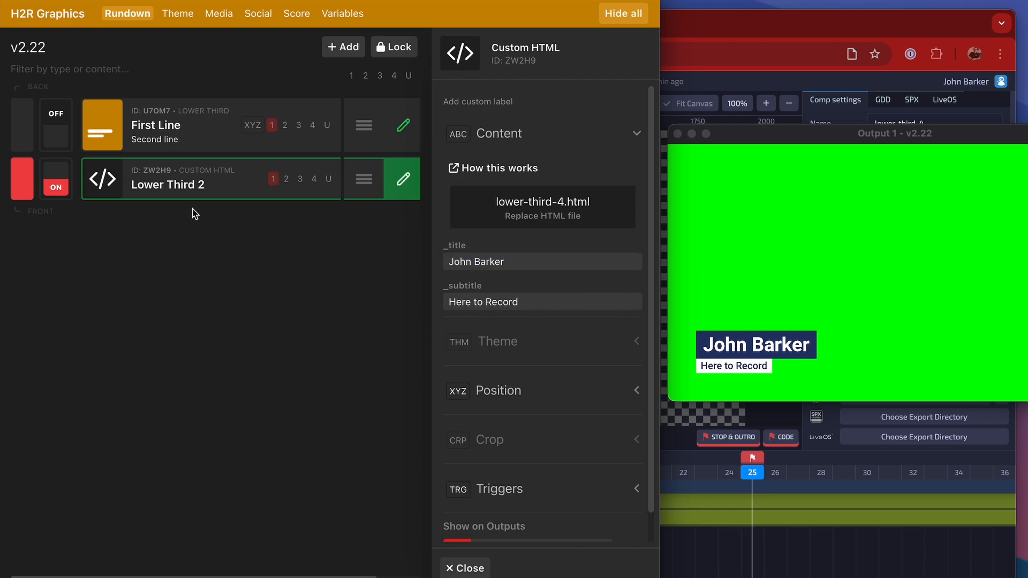
{"action": "left_click", "coordinate": [178, 181]}
{"action": "left_click", "coordinate": [161, 188]}
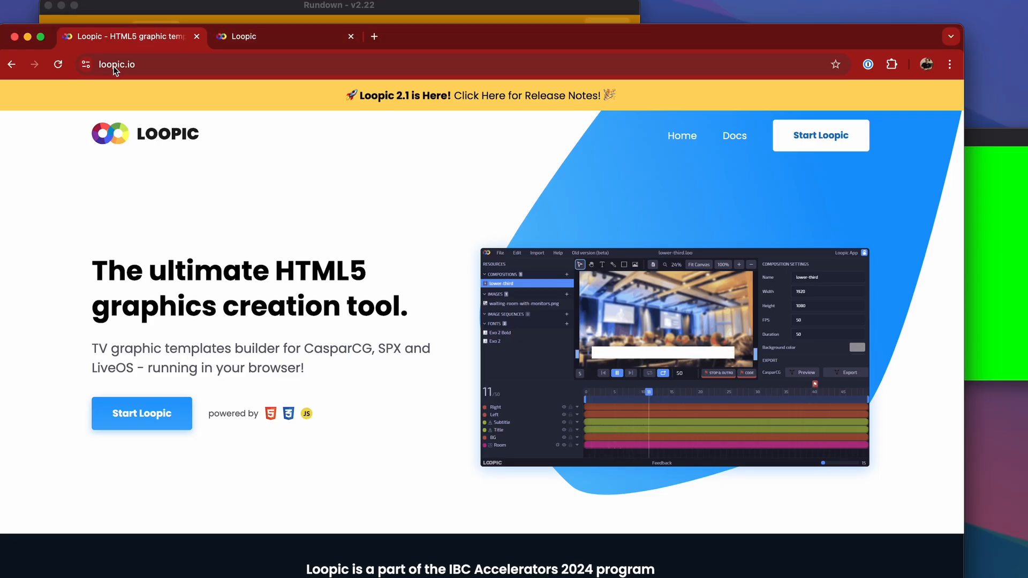
View the Lower Third 2 Demo project in the Loopic studio and switch back to H2R Graphics
{"action": "left_click", "coordinate": [266, 35]}
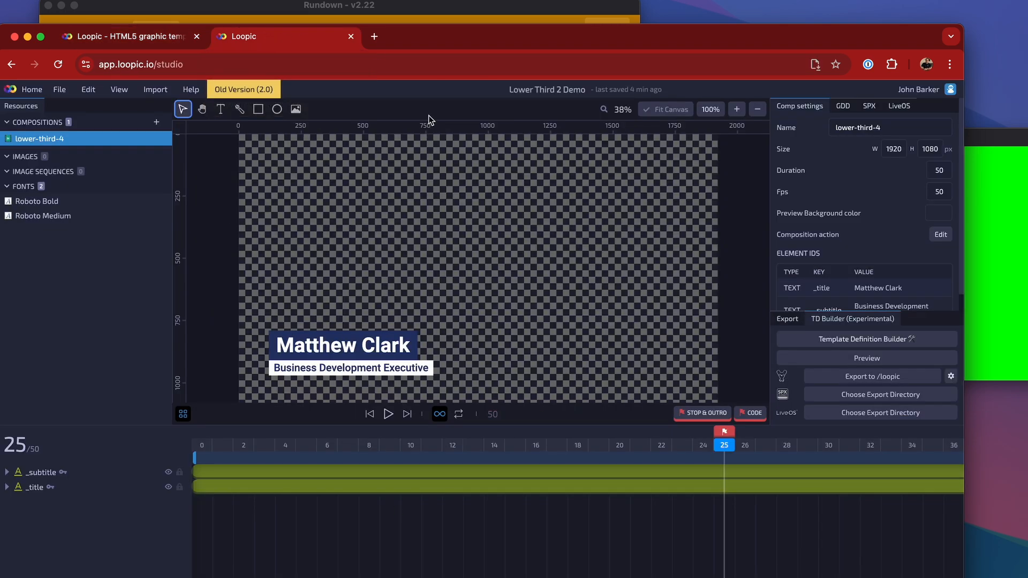
{"action": "left_click", "coordinate": [436, 12]}
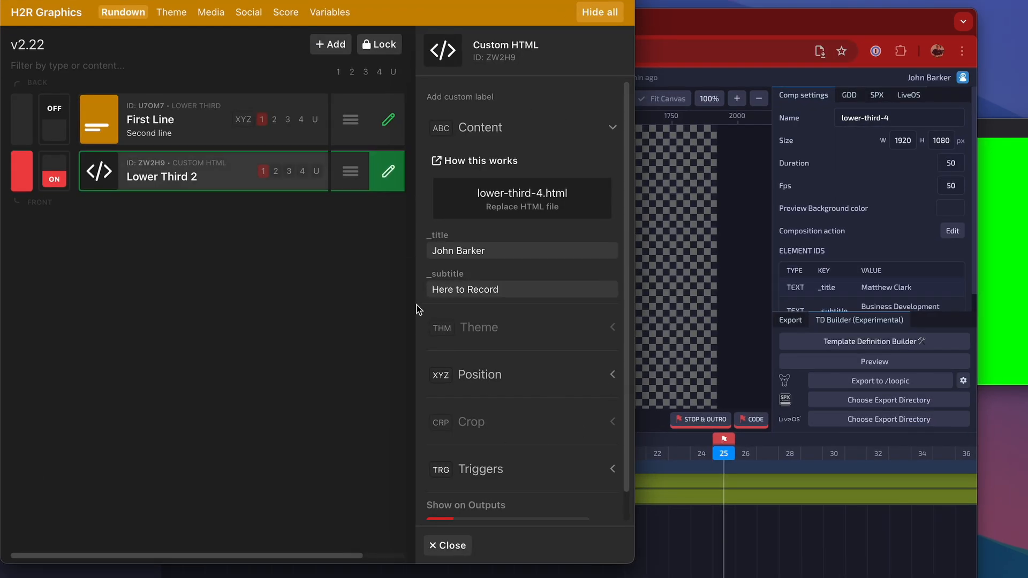